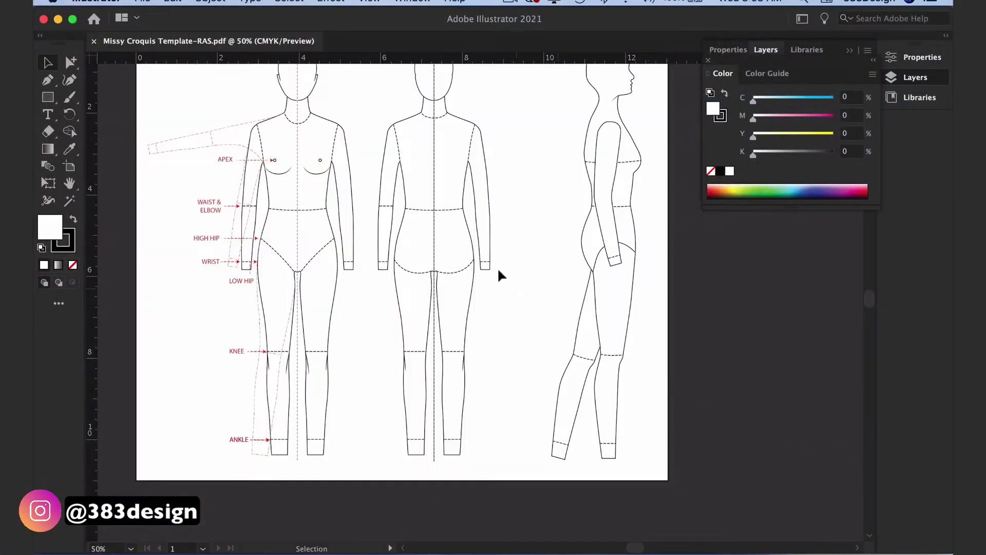
Step: Set Layer 2, the croquis figures, as a template layer with images dimmed to 50%
left_click_drag(486, 246, 503, 300)
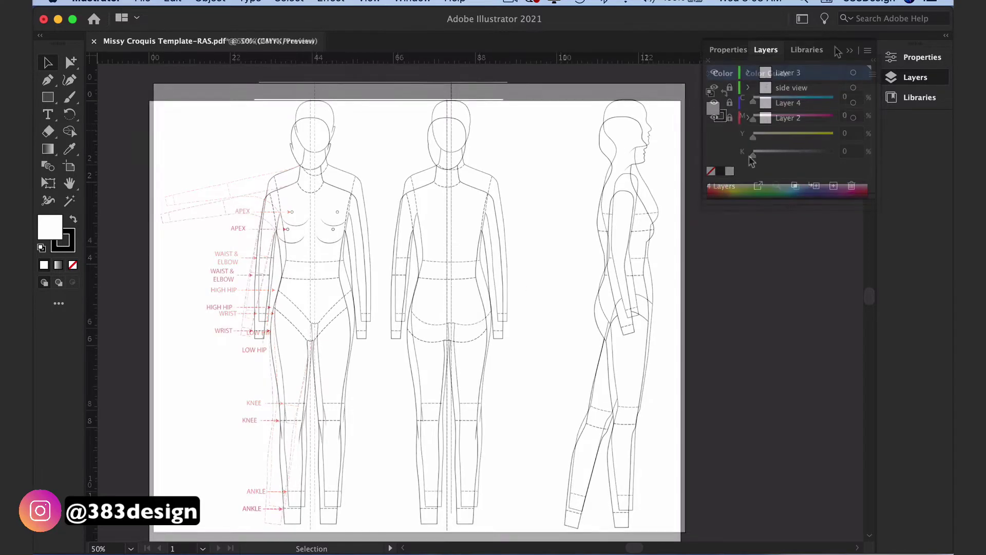
double_click(813, 117)
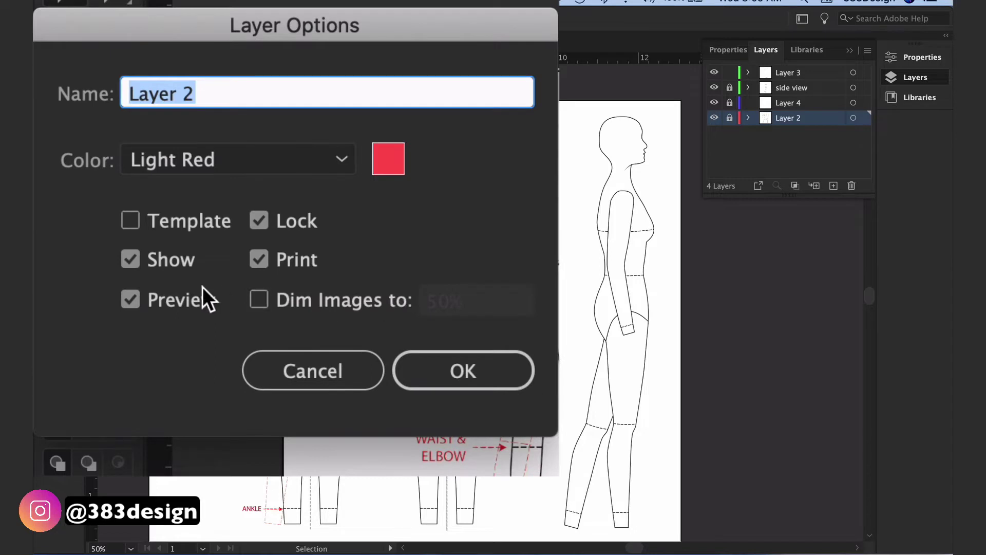
left_click(196, 222)
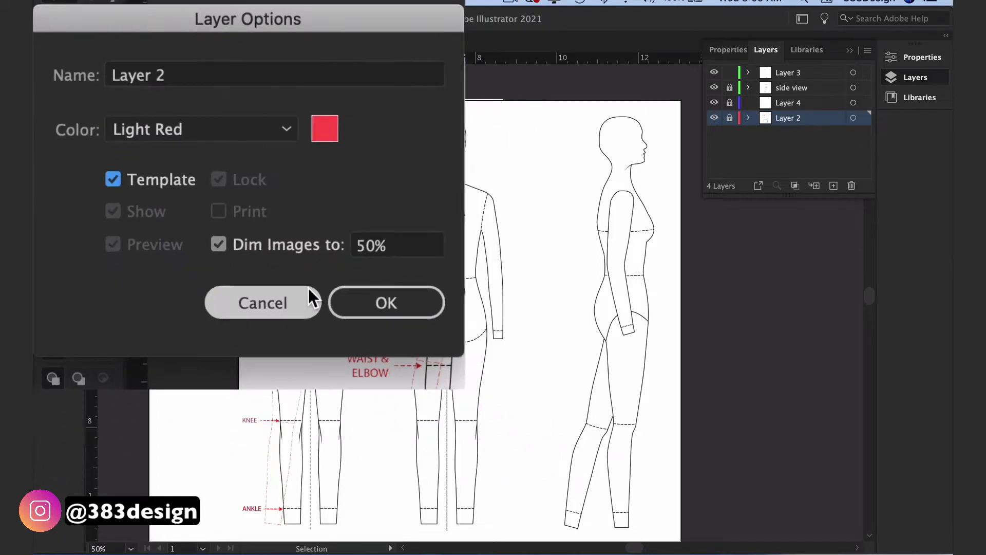
left_click(222, 240)
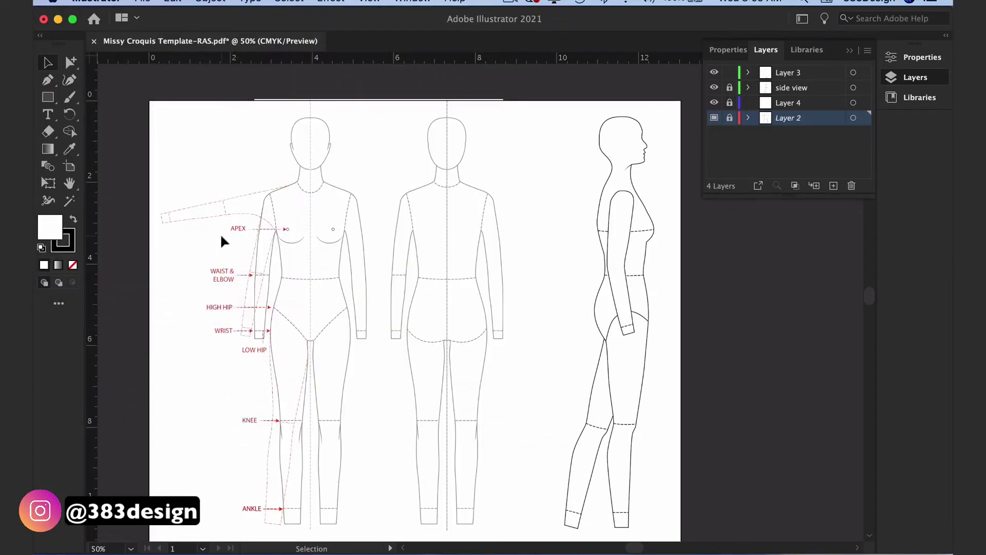
Step: Pan and zoom in on the front figure, centring the view on its hips
left_click_drag(502, 229, 598, 219)
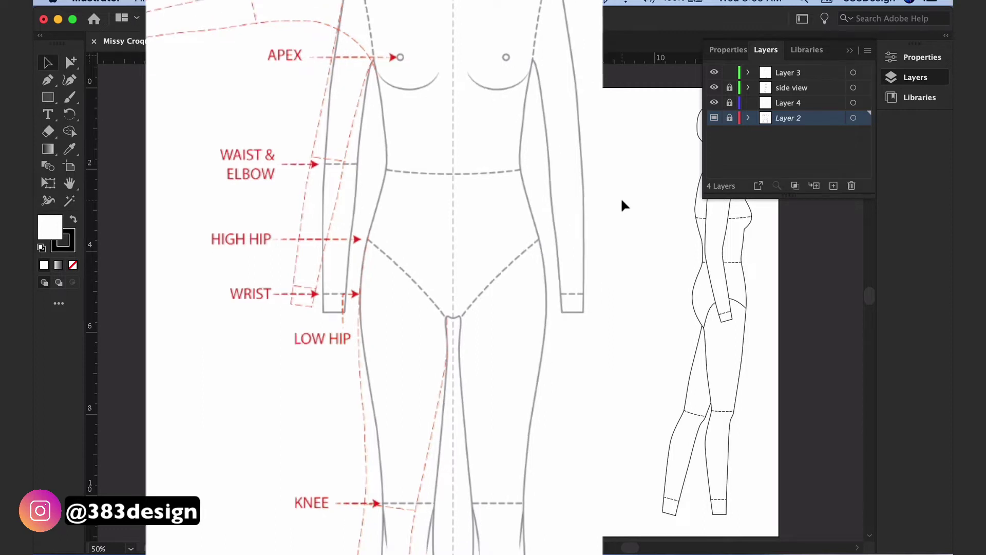
key("z")
left_click(402, 326)
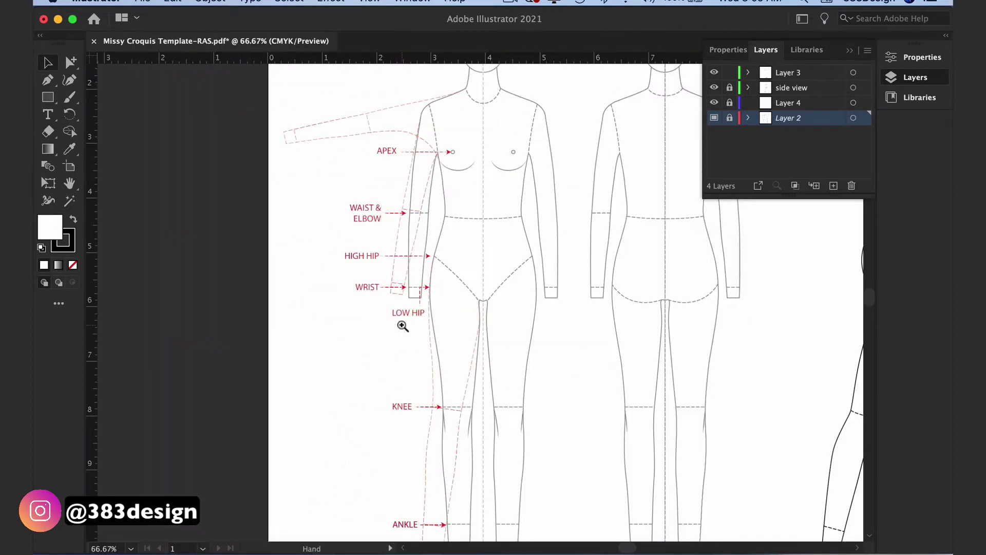
left_click_drag(543, 312, 350, 380)
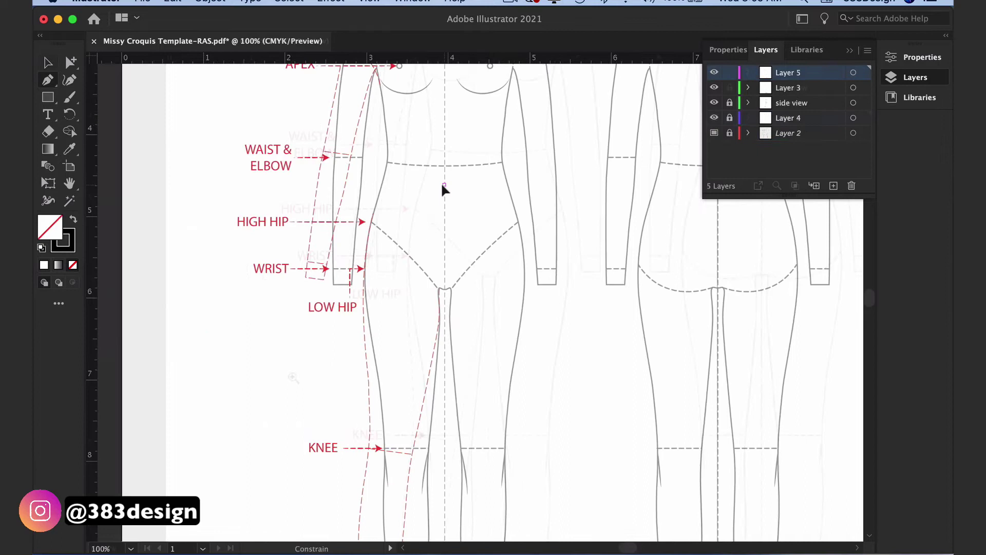
Step: Pen the left half-skirt from centre front waist, over the hip, to a knee-level hem
left_click(455, 184)
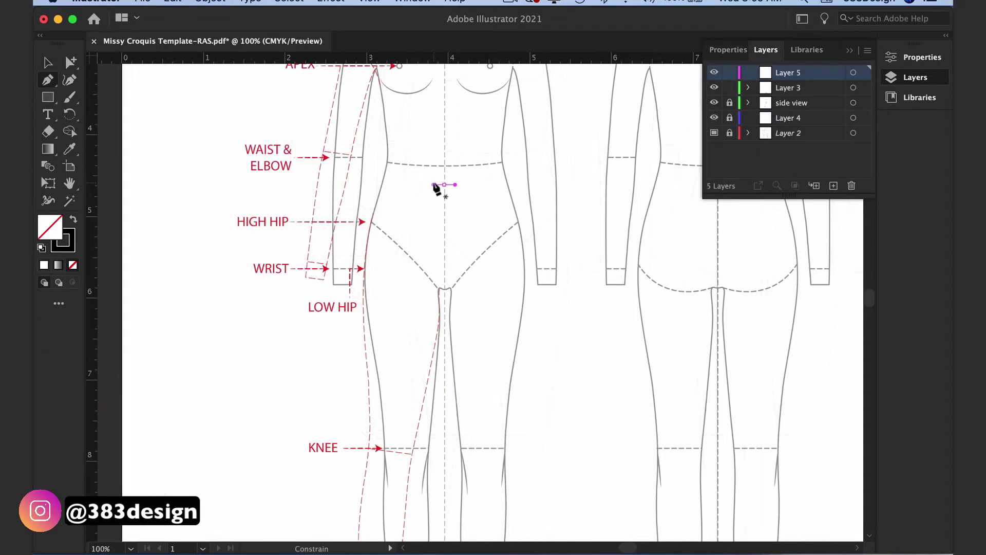
left_click_drag(376, 171, 354, 162)
left_click(376, 172)
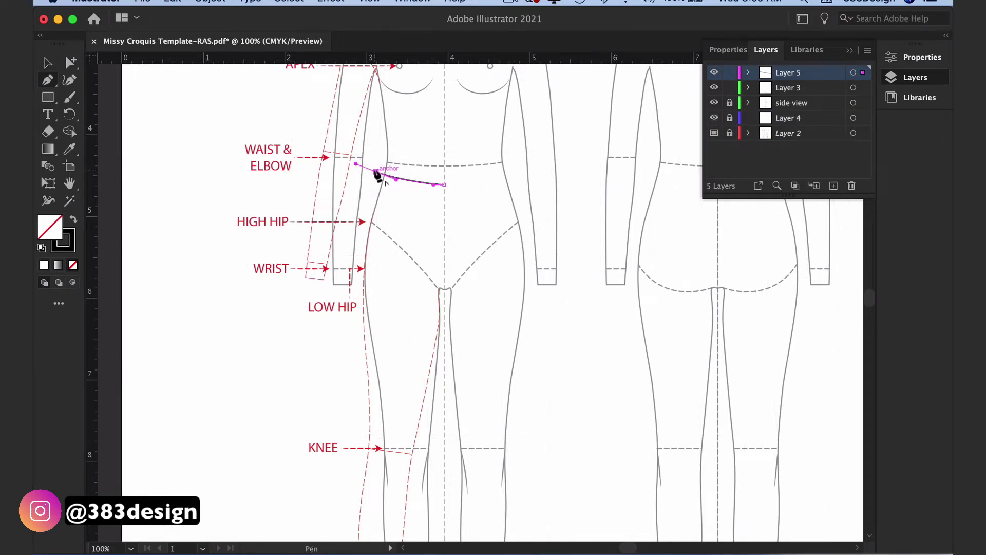
left_click_drag(360, 274, 361, 297)
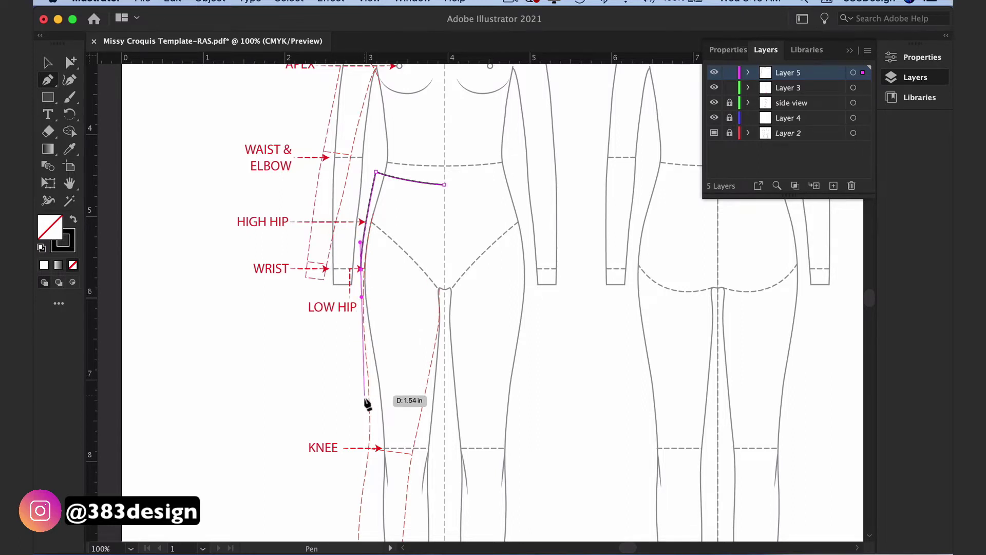
left_click(365, 442)
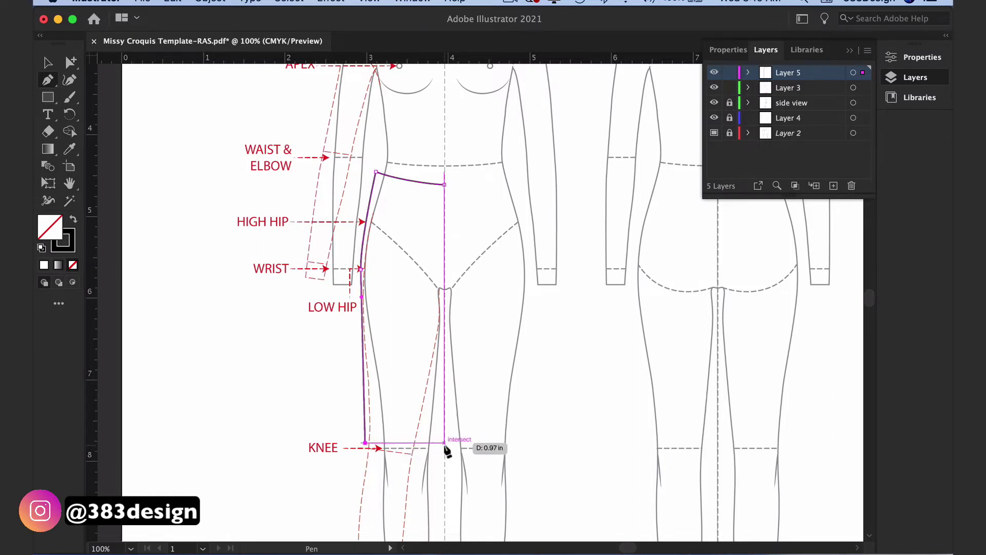
left_click_drag(445, 442, 455, 444)
left_click(429, 291, "super")
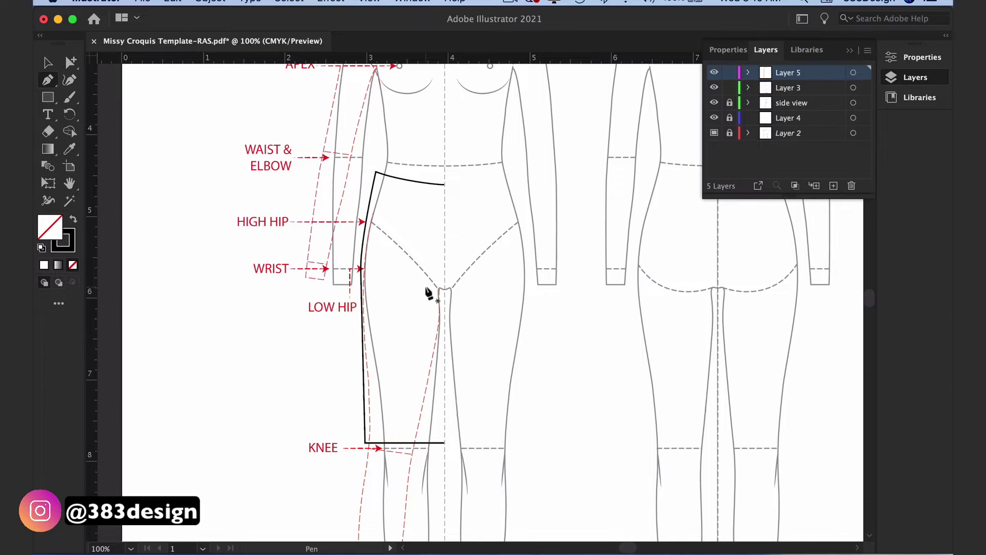
Step: Zoom in and delete the extra anchor point on the hip curve
key("super+equal")
left_click(398, 194, "super")
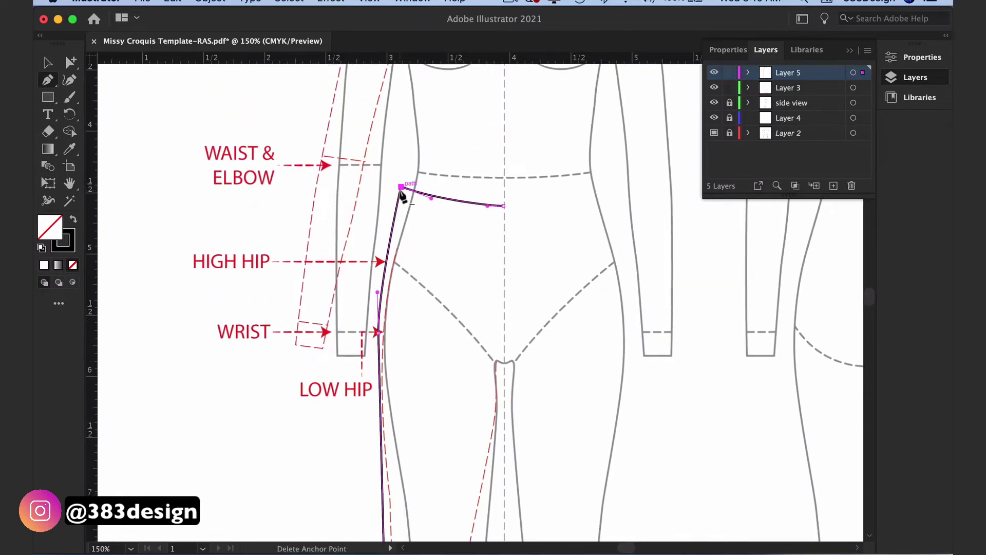
key("super+equal")
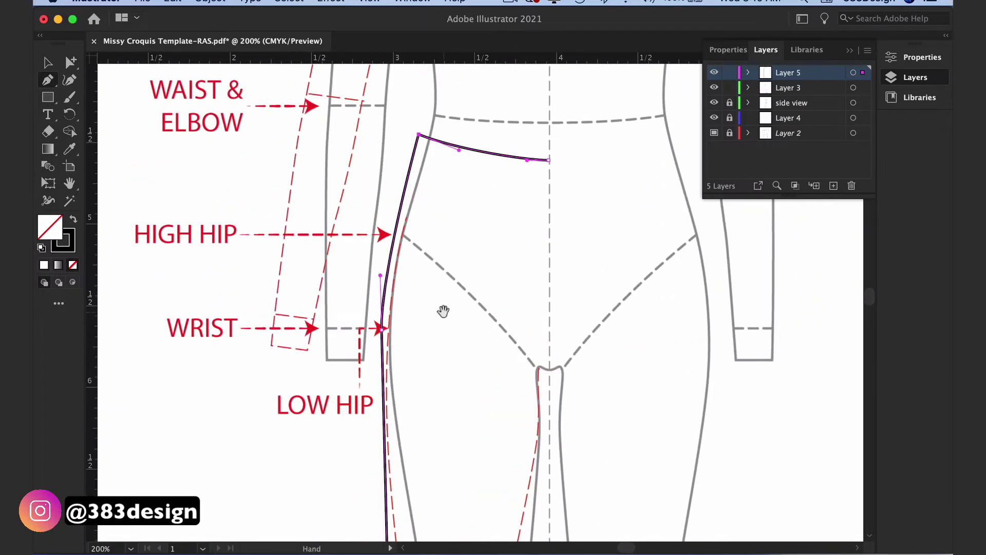
left_click(380, 267)
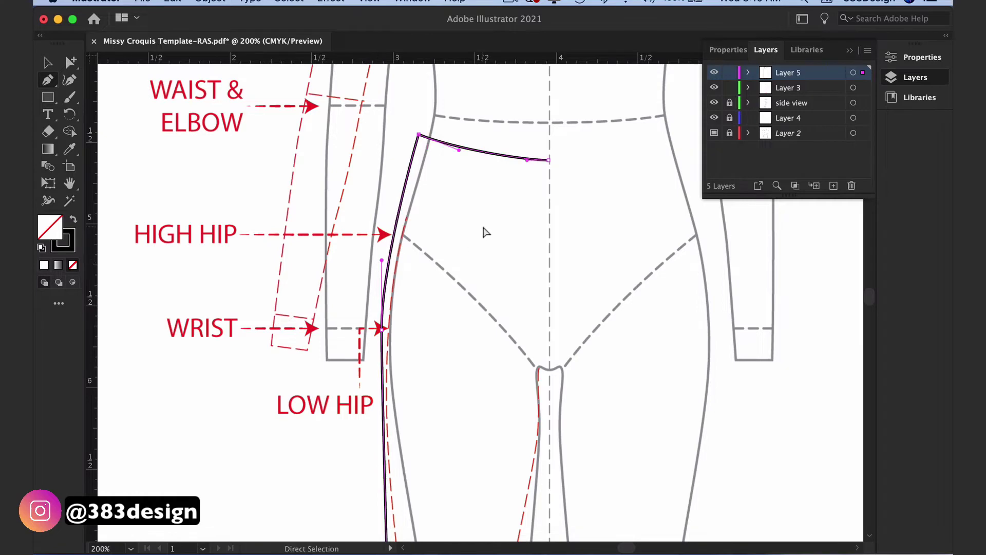
Step: Add a straight waistband edge and start a curved dart down toward the hip
left_click(418, 137, "super")
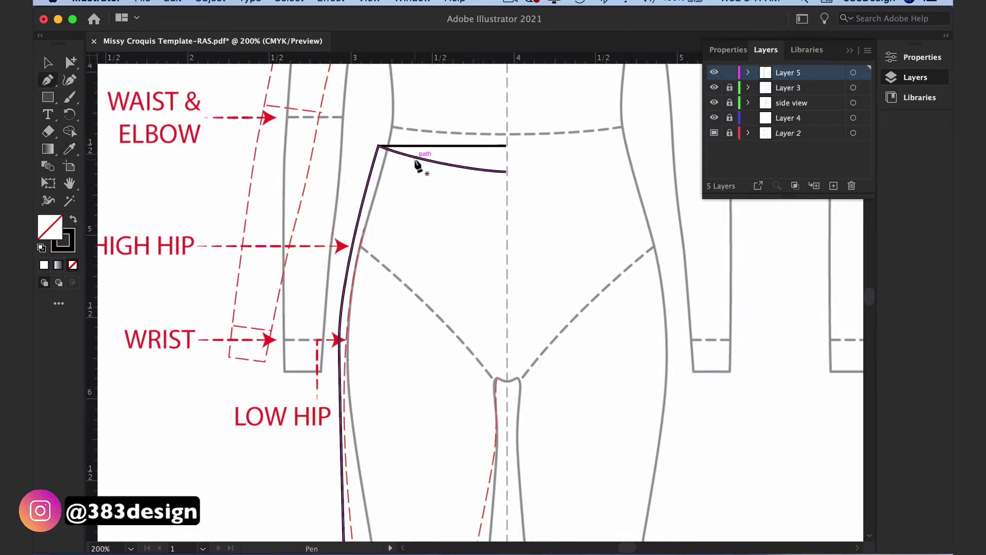
left_click(415, 157)
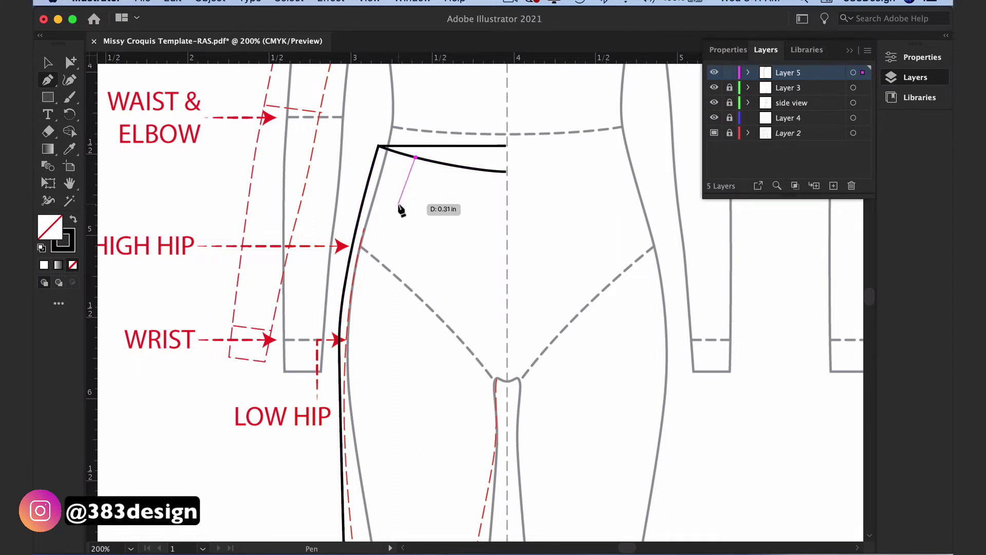
mouse_move(399, 204)
left_mouse_down()
mouse_move(385, 226)
mouse_move(391, 232)
left_mouse_up()
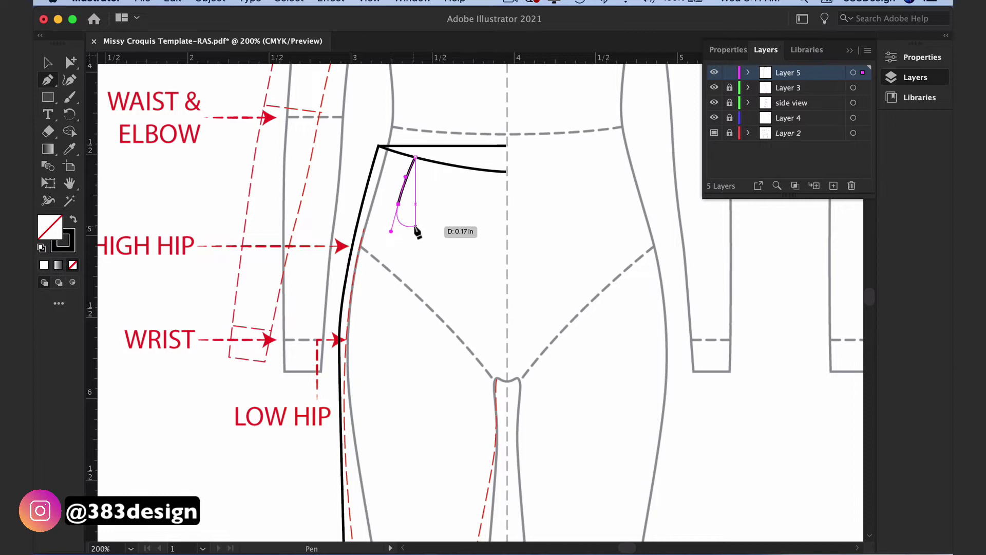
Step: Show the appearance settings and select the skirt outline at the waistband
left_click(900, 61)
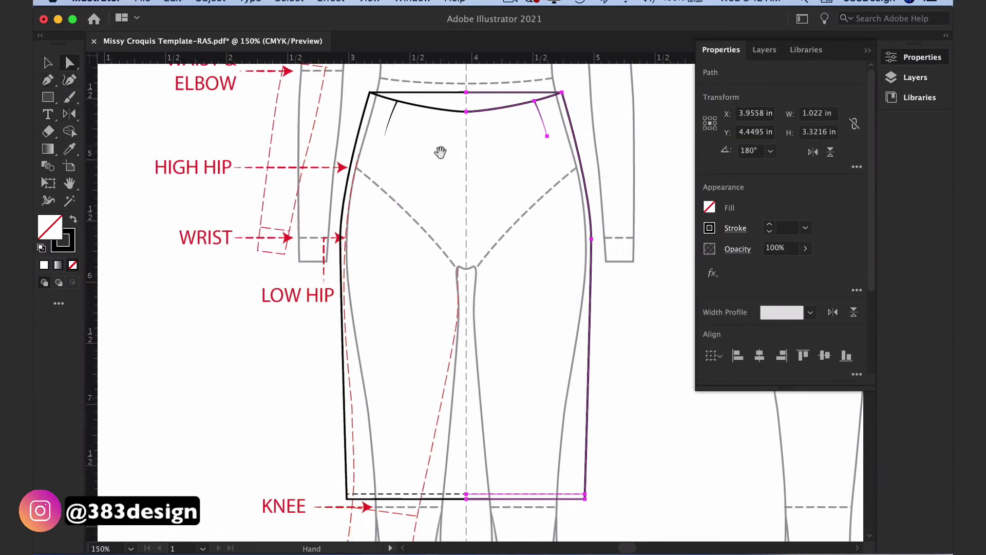
left_click_drag(440, 152, 437, 213)
left_click(479, 172)
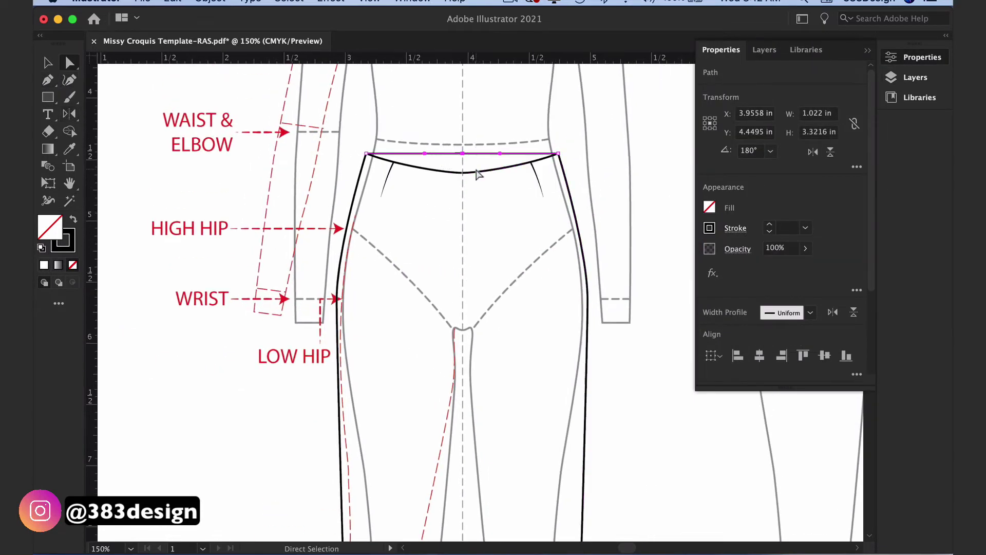
left_click(459, 154)
left_click(459, 171)
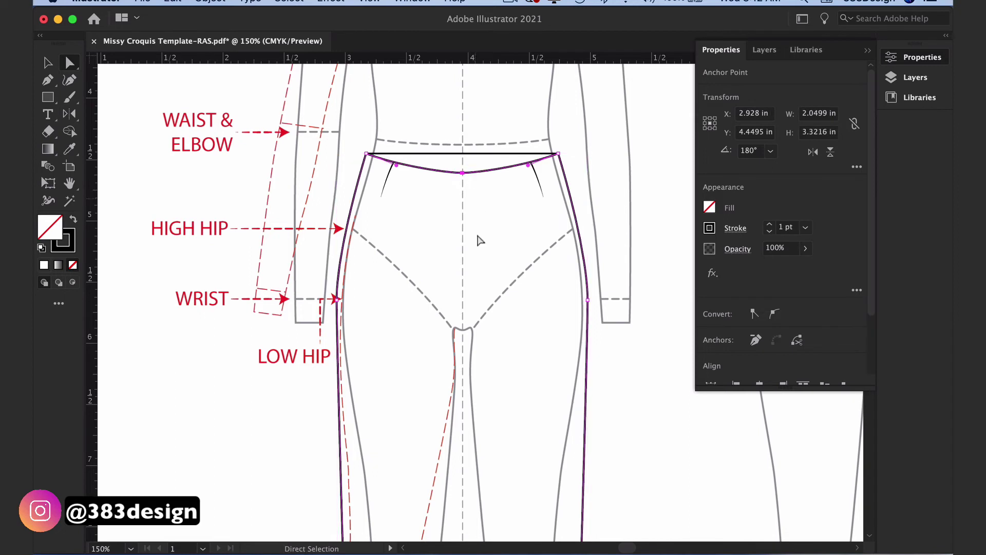
scroll(483, 257, "down", 3)
scroll(473, 520, "up", 10)
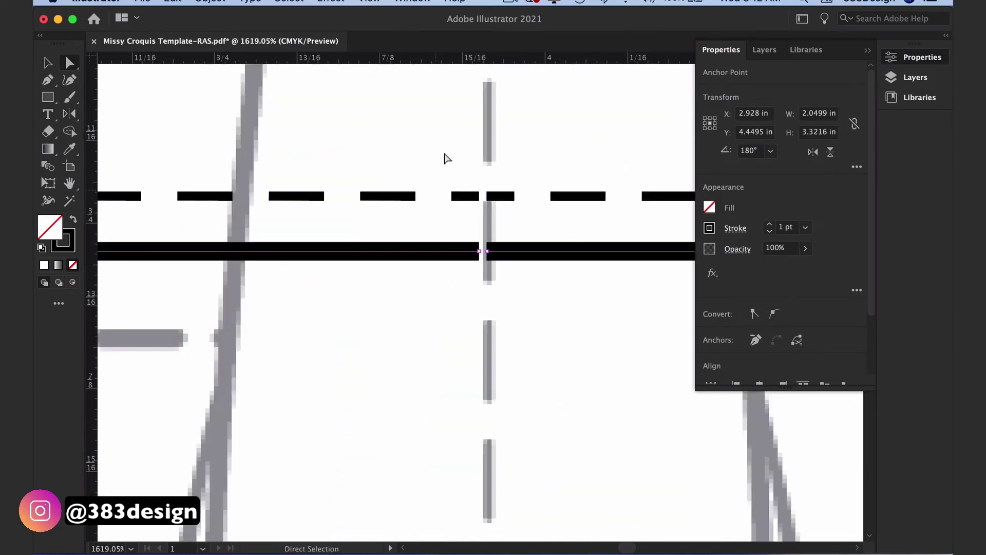
Step: Give the dashed hem stitching line Round Cap stroke ends
left_click(484, 197)
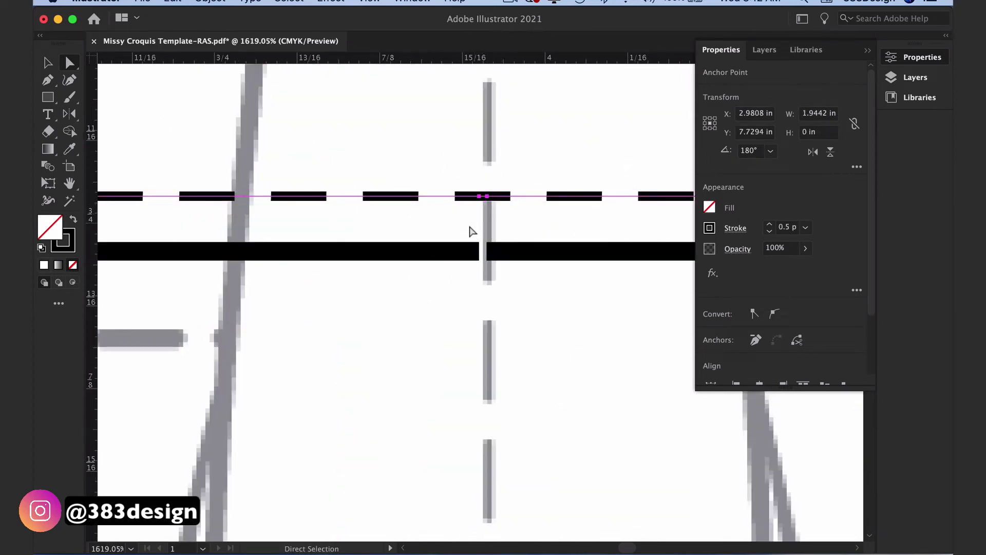
left_click(745, 229)
left_click(670, 268)
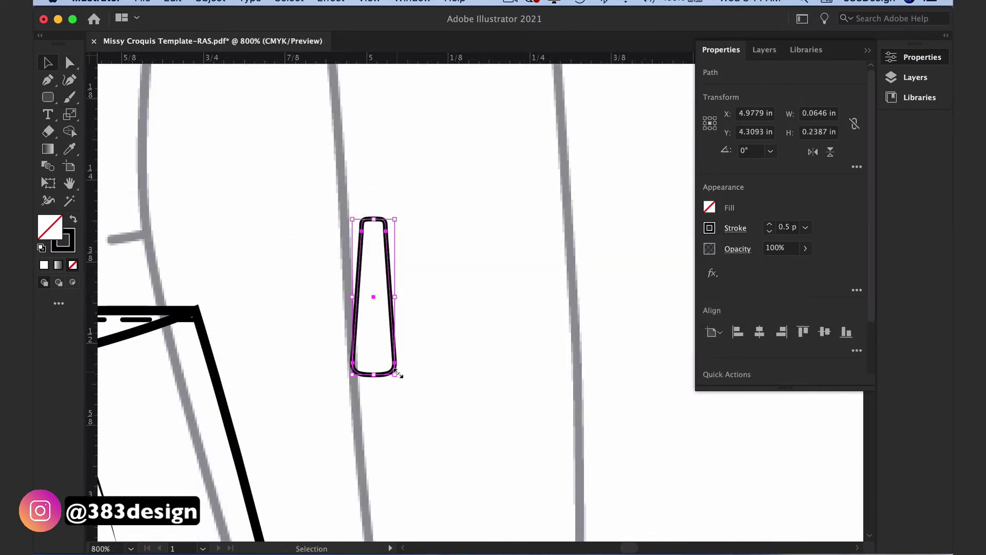
Step: Shrink the small tab, snap it to the line's corner and rotate it about 24 degrees
left_click_drag(397, 375, 359, 330)
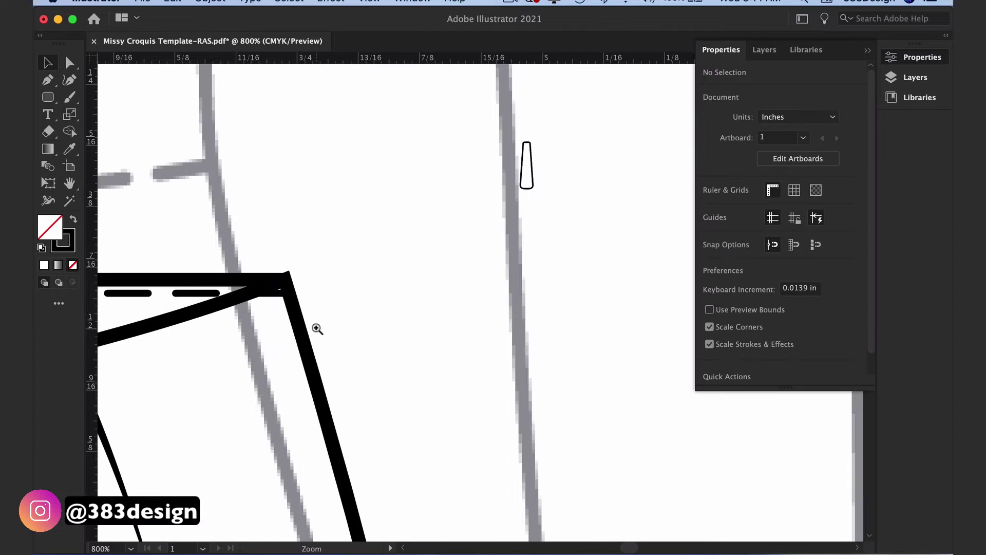
left_click_drag(527, 187, 300, 325)
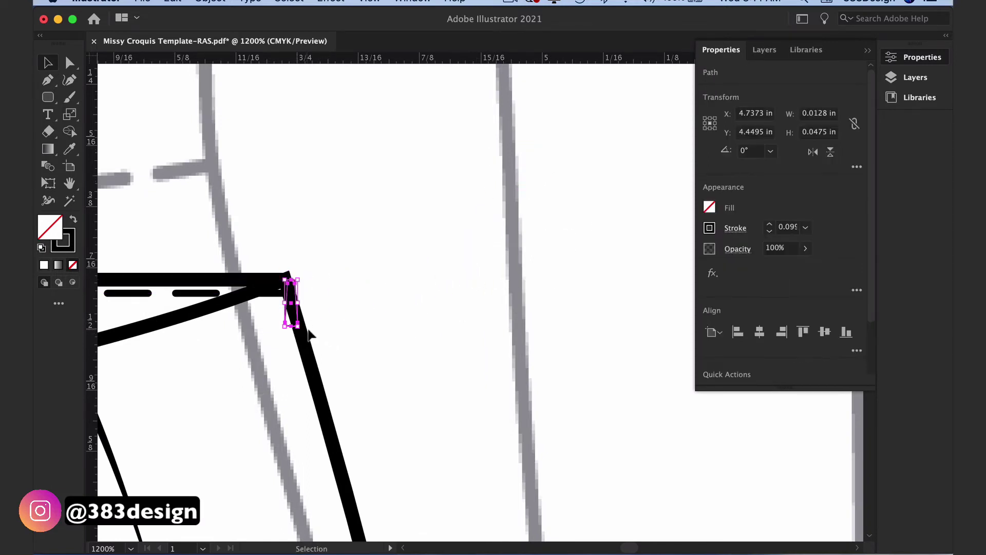
left_click(314, 333)
left_click(291, 308)
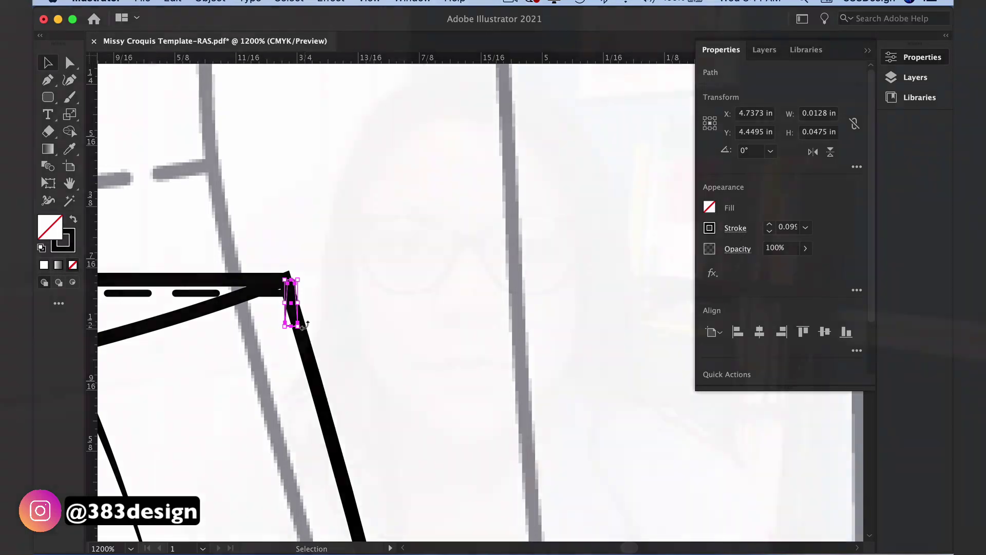
left_click_drag(300, 329, 311, 316)
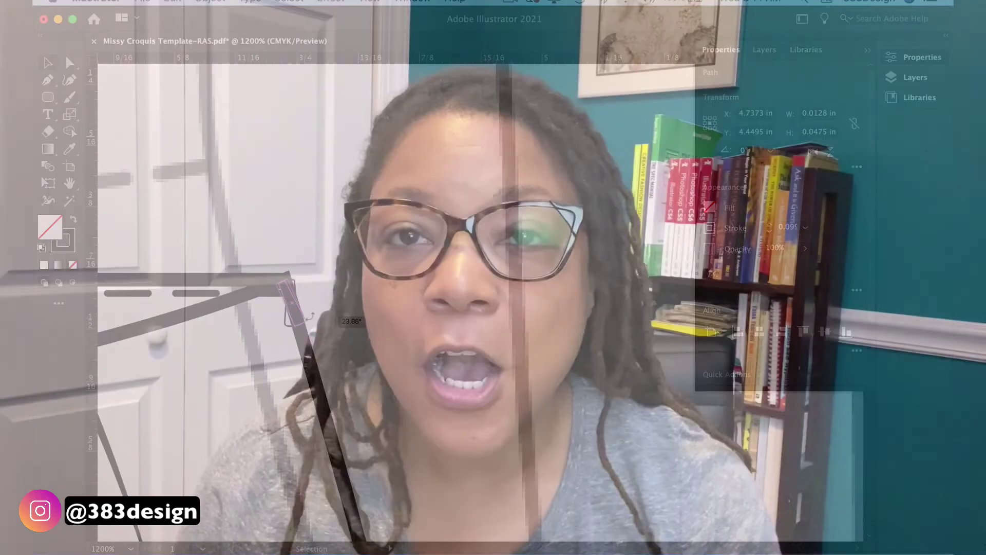